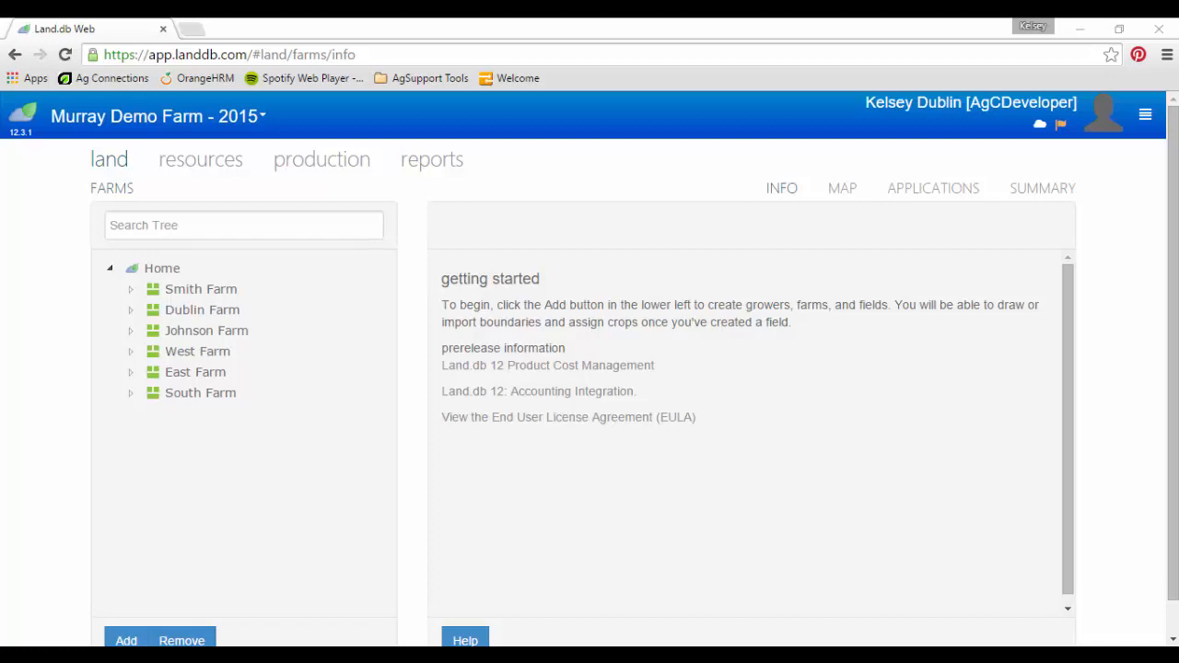
# Step: Go to Manage Data Access, select Murray Demo Farm, and start adding a new permission
pyautogui.click(1146, 118)
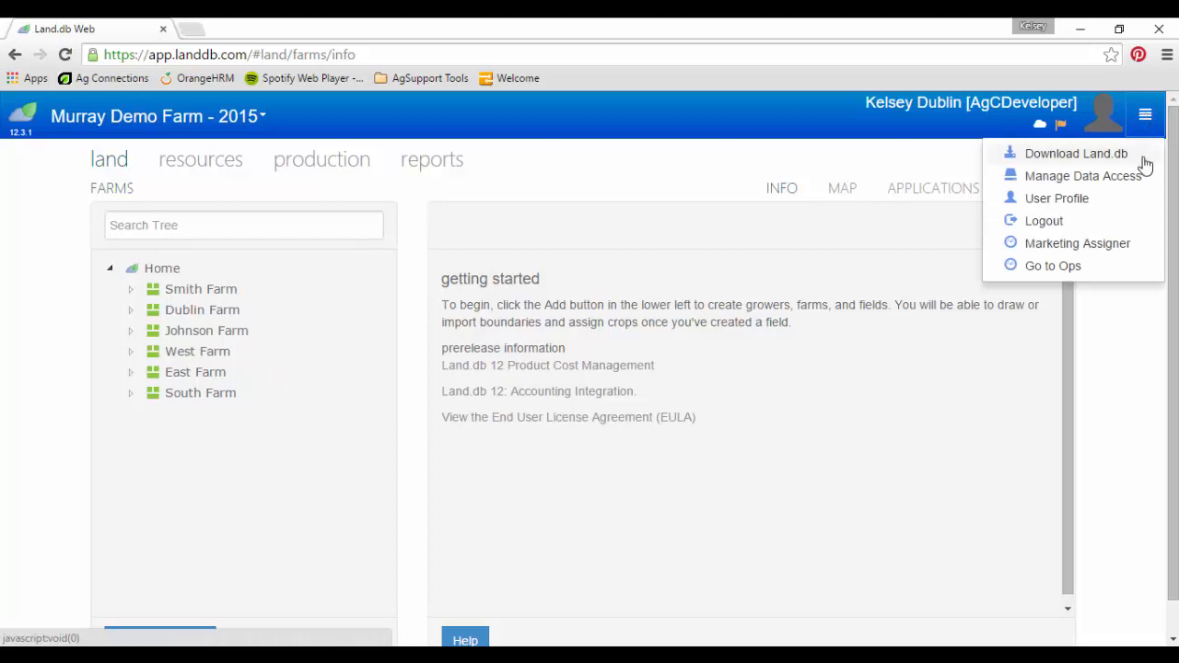
pyautogui.click(1084, 176)
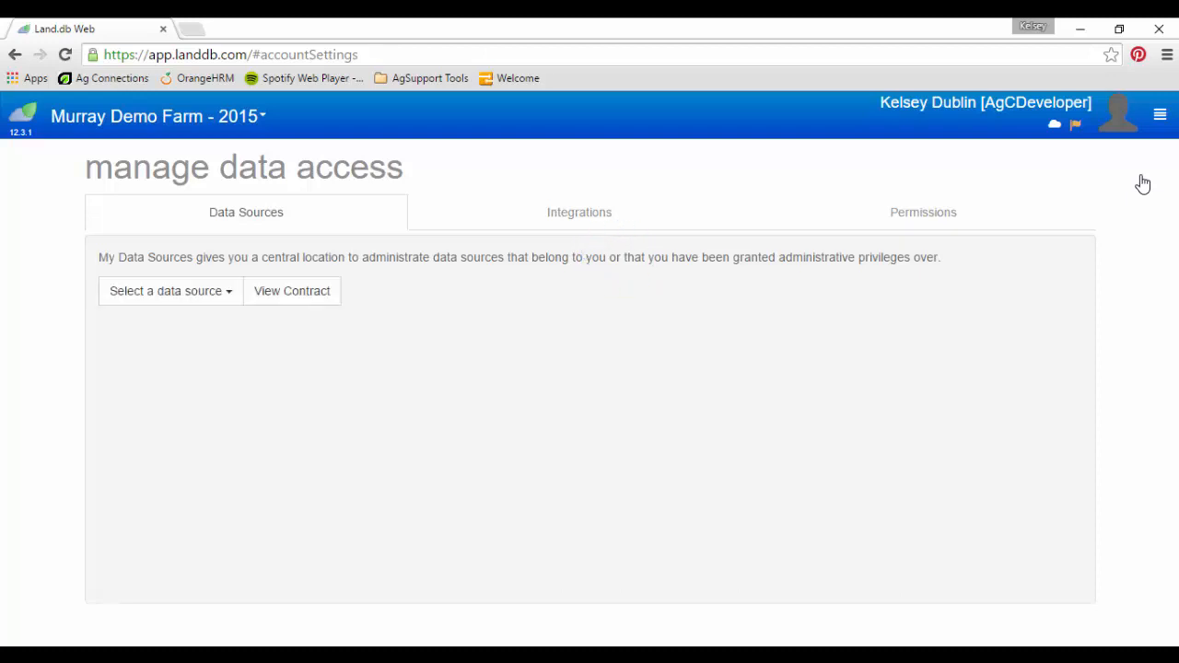
pyautogui.click(203, 306)
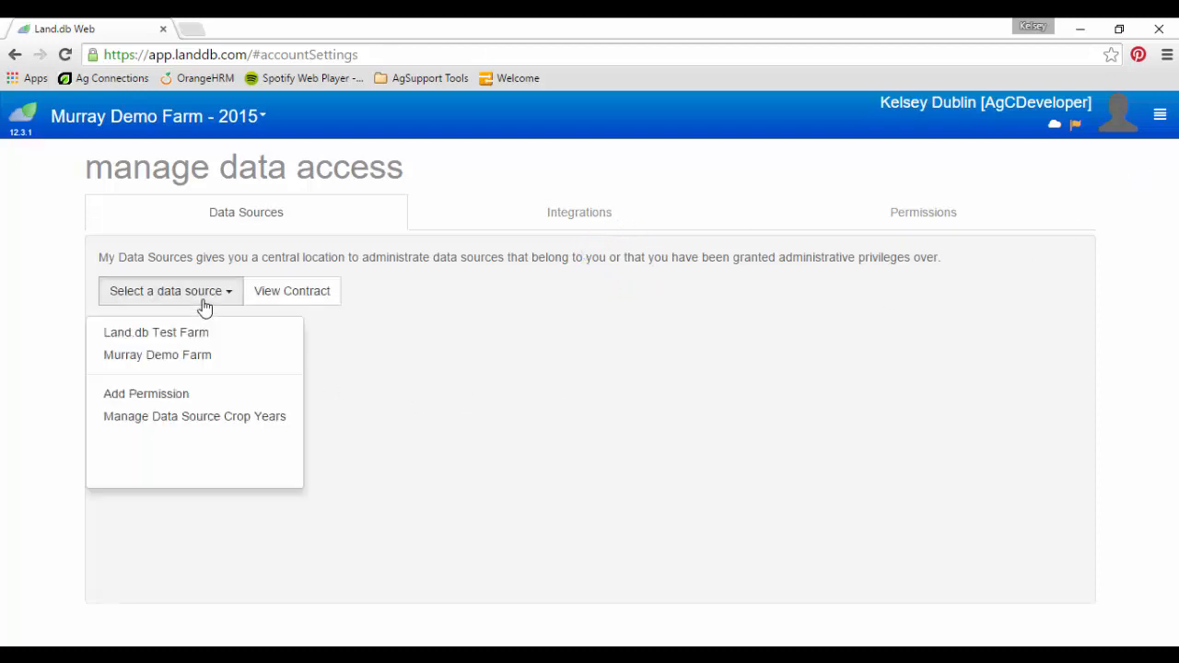
pyautogui.click(206, 357)
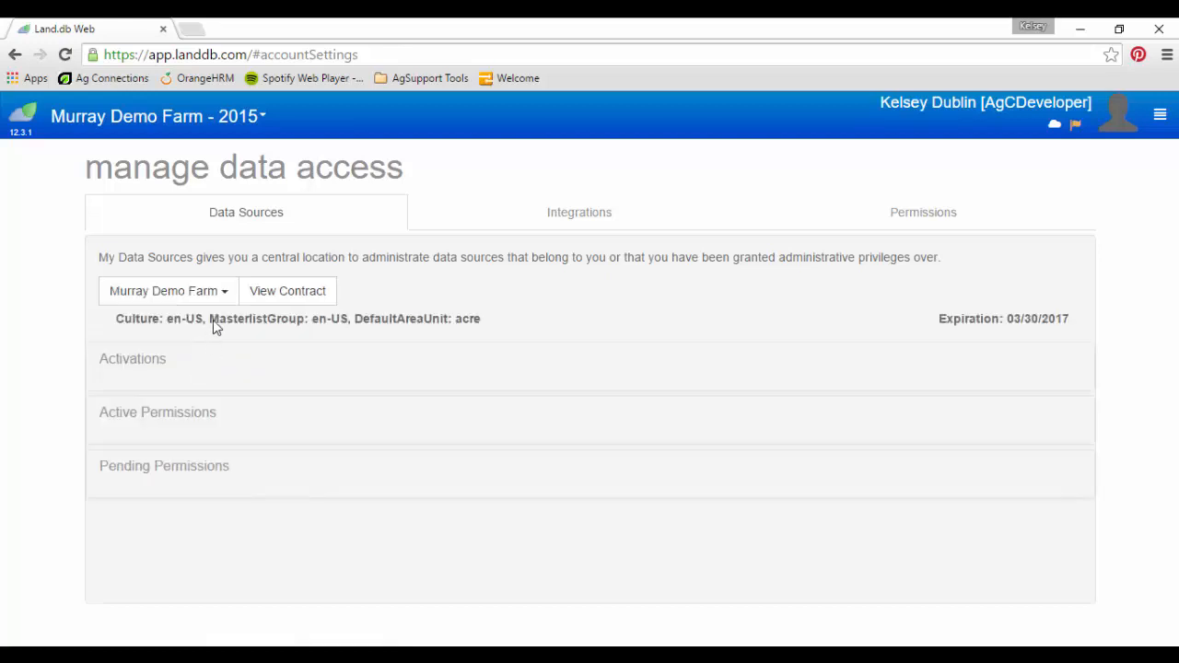
pyautogui.click(224, 295)
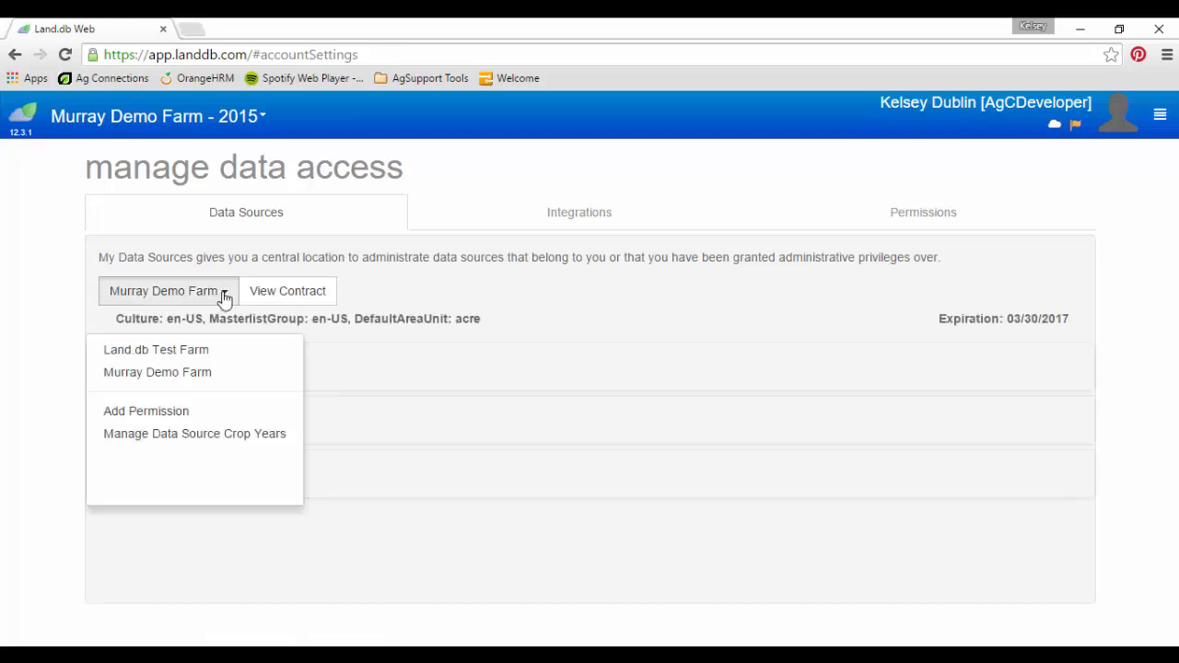
pyautogui.click(197, 413)
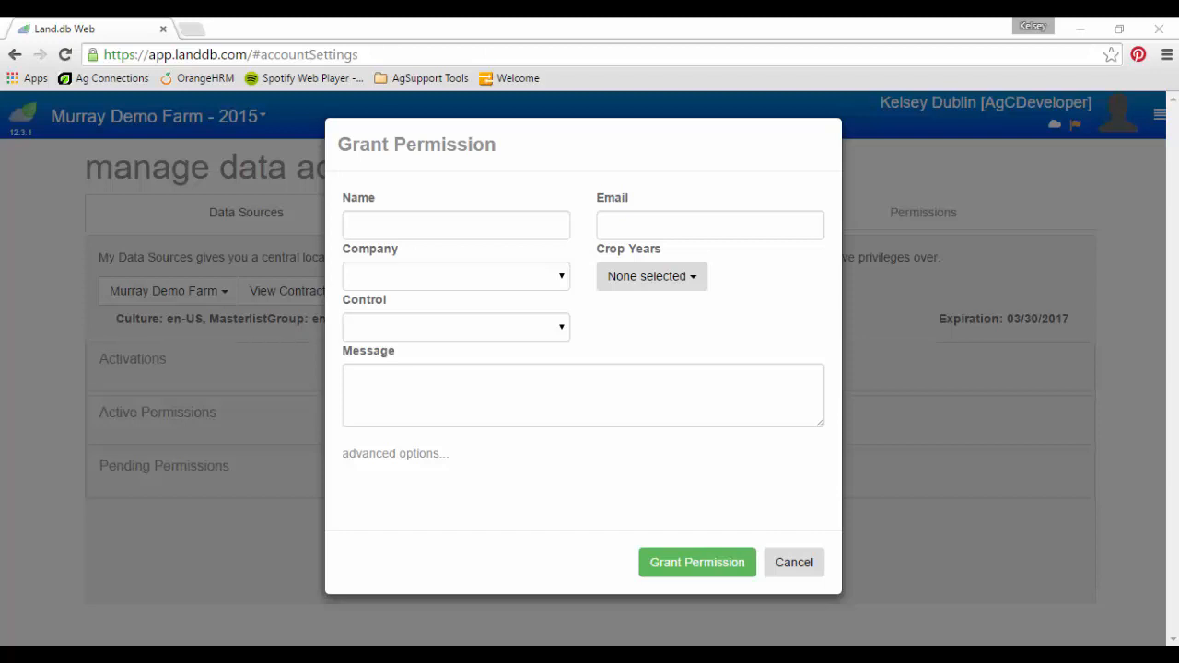
# Step: Enter the grantee's full name and e-mail address in the Grant Permission form
pyautogui.click(395, 218)
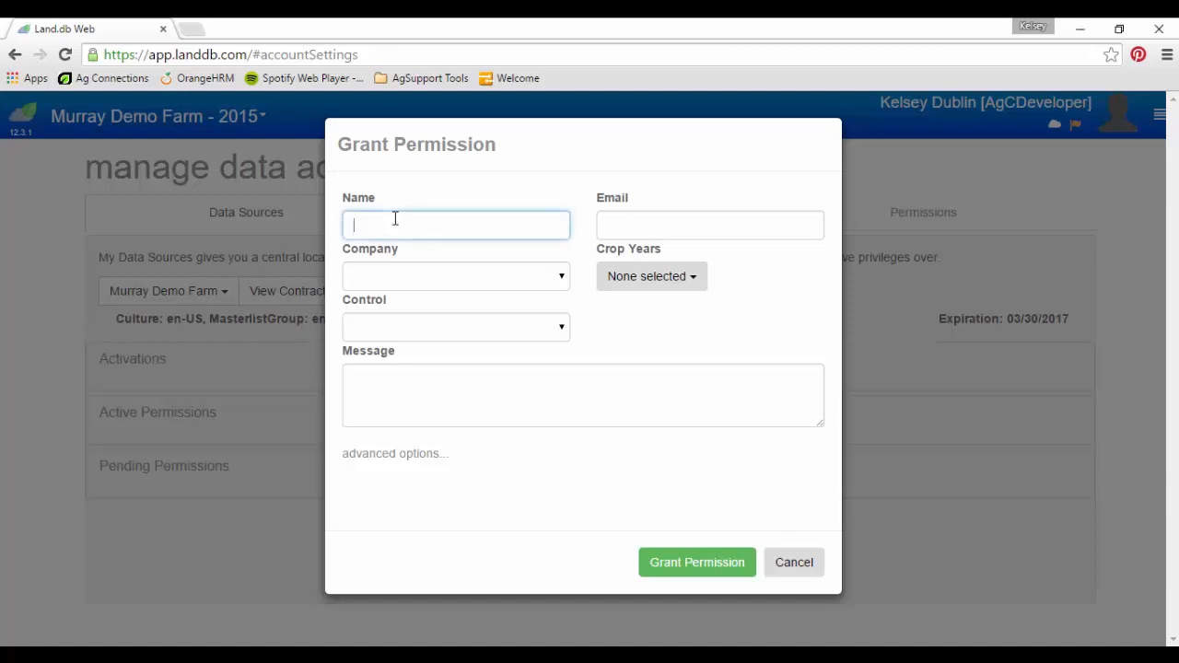
pyautogui.press('Tab')
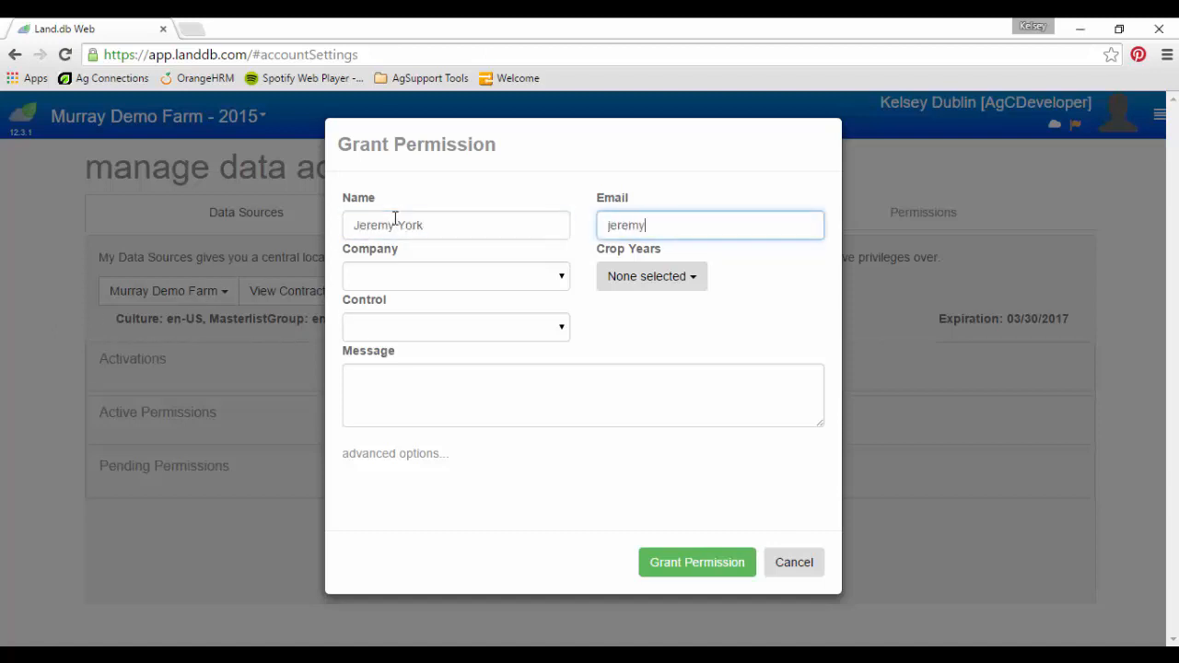
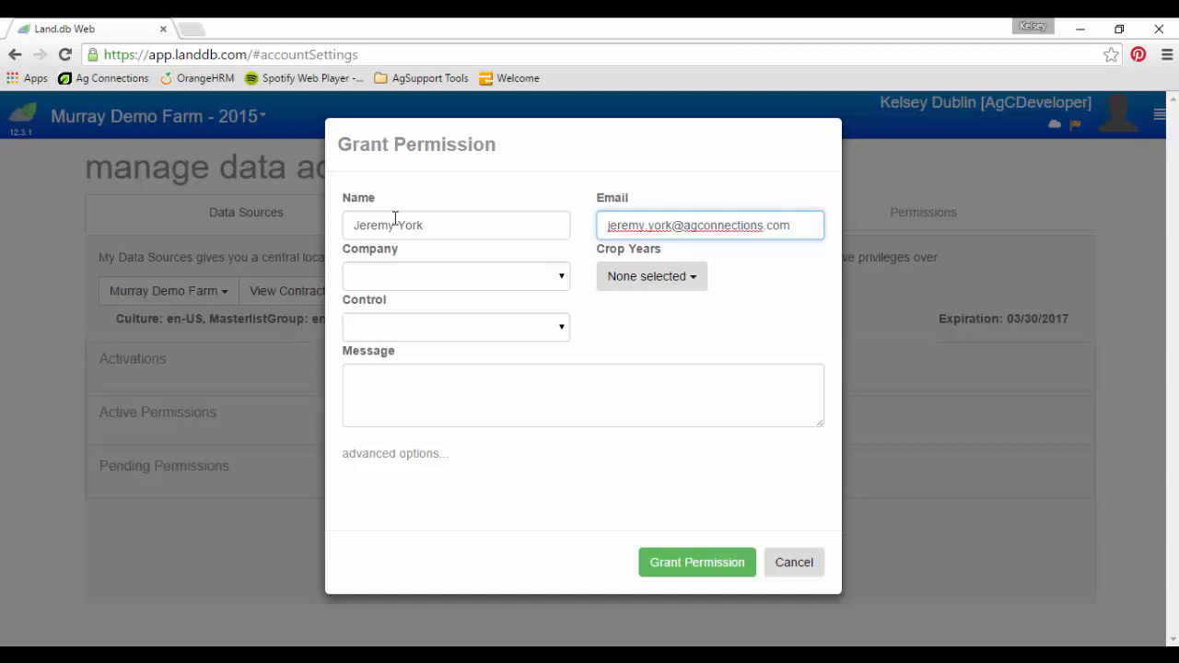
# Step: Limit the permission to crop year 2015
pyautogui.click(656, 282)
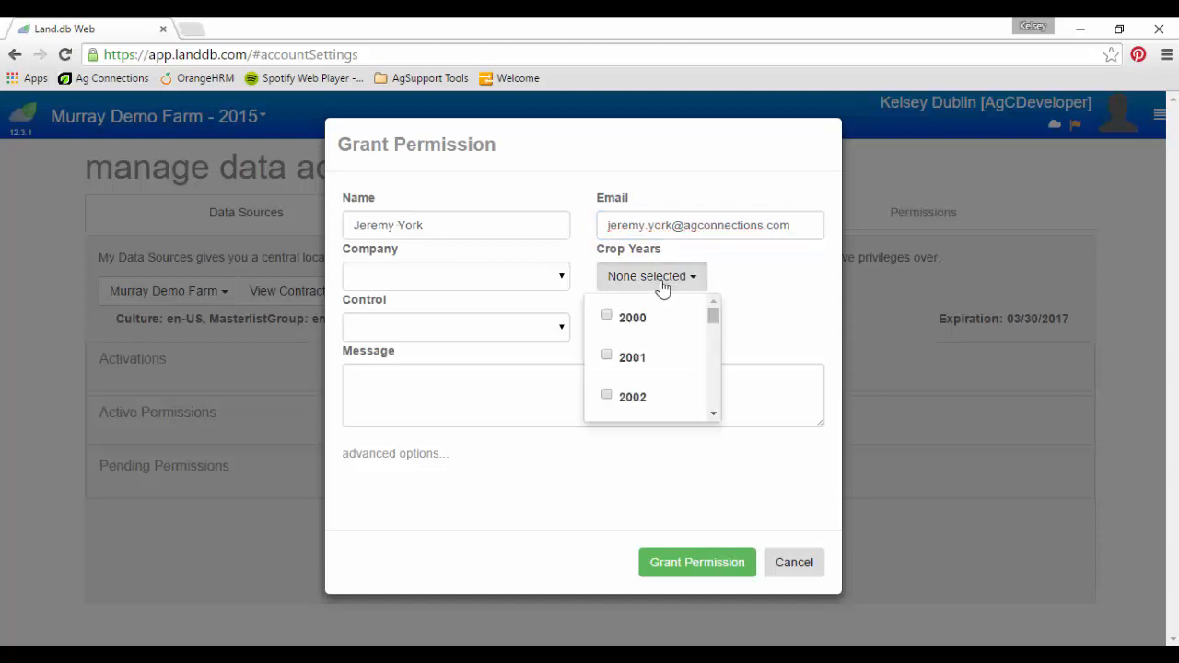
pyautogui.scroll(-6, 663, 371)
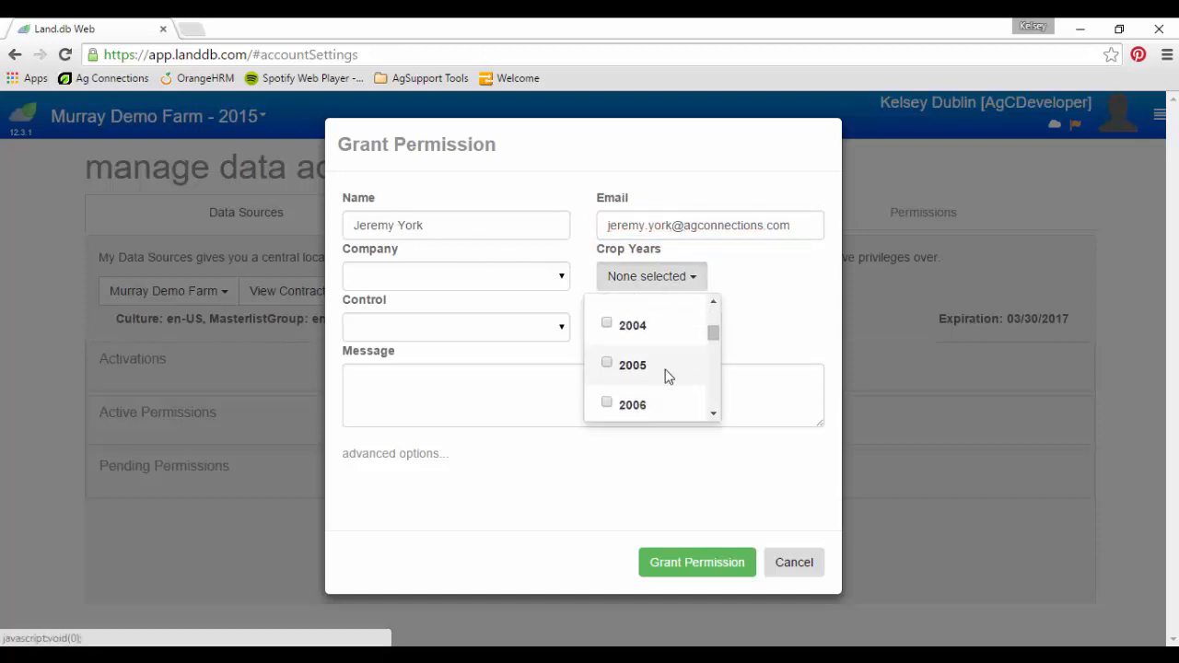
pyautogui.scroll(-7, 664, 376)
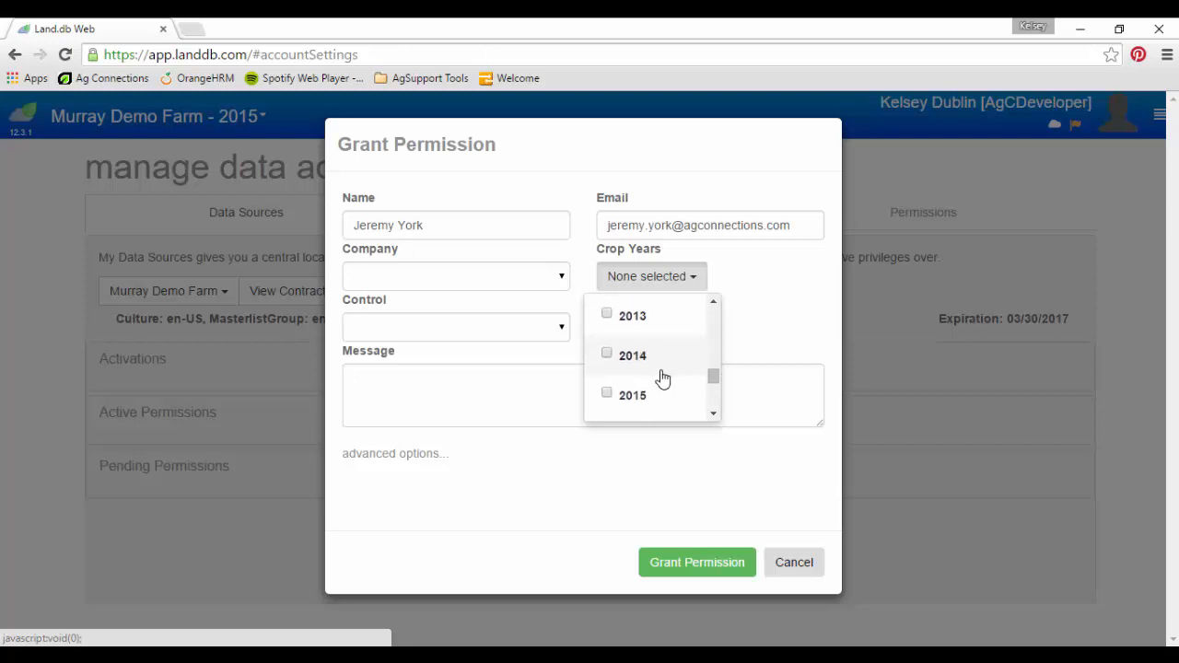
pyautogui.click(611, 397)
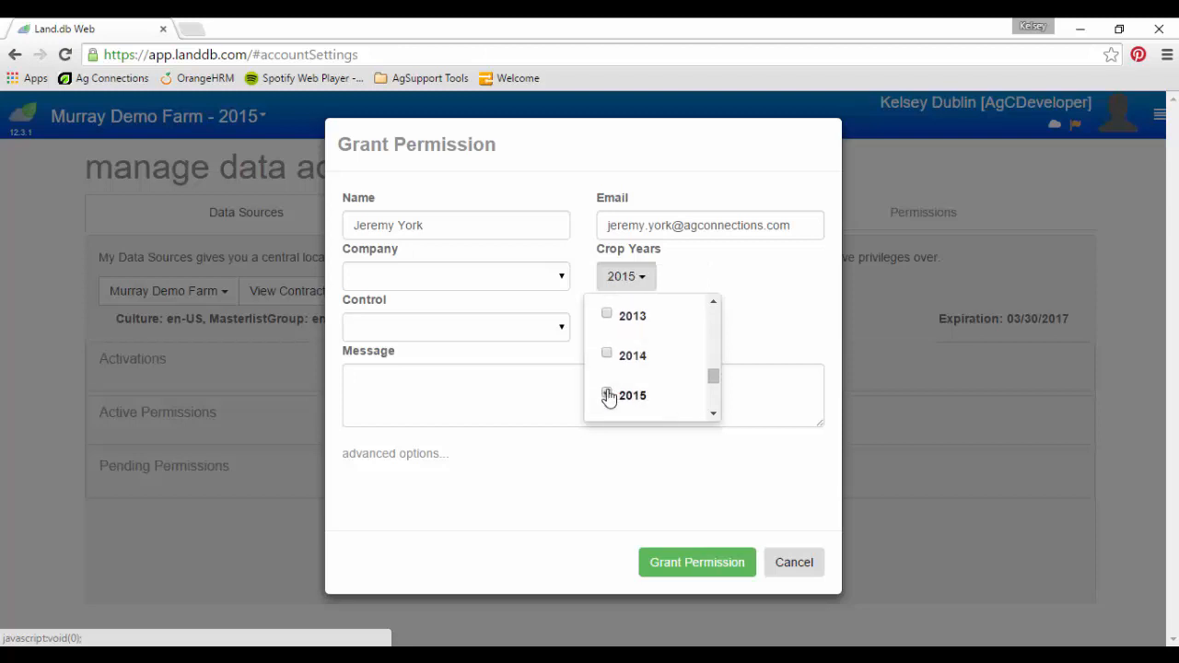
pyautogui.click(516, 337)
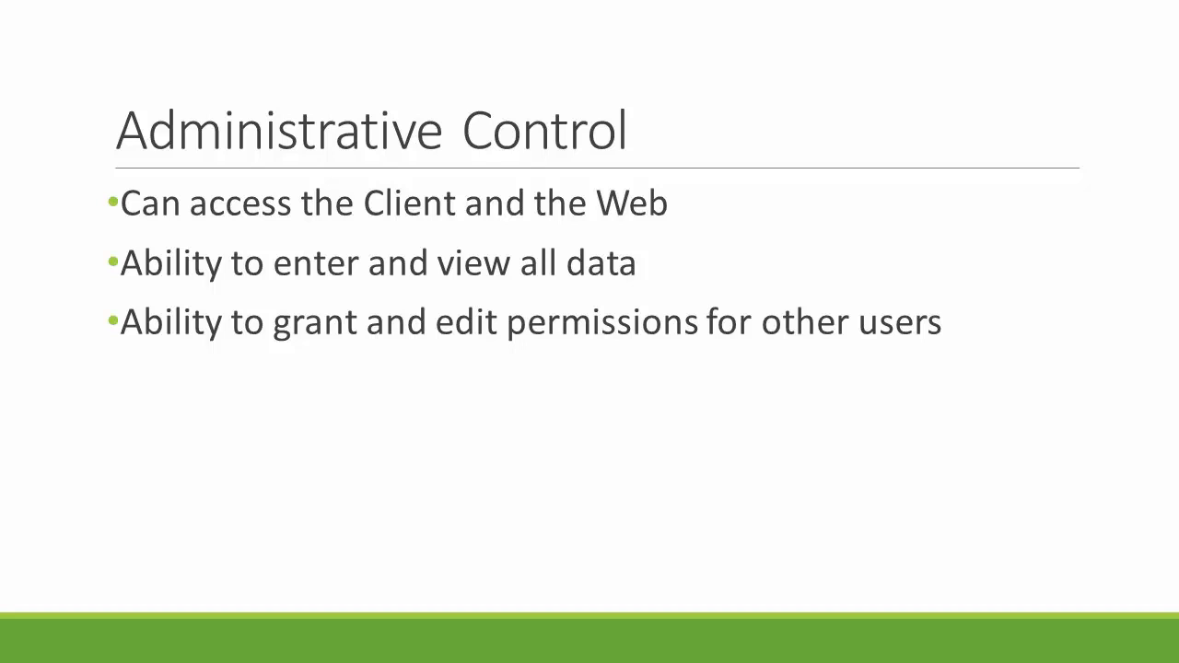
# Step: Advance the slideshow past Administrative Control to the Full Control and Partial Control slides
pyautogui.press('Right')
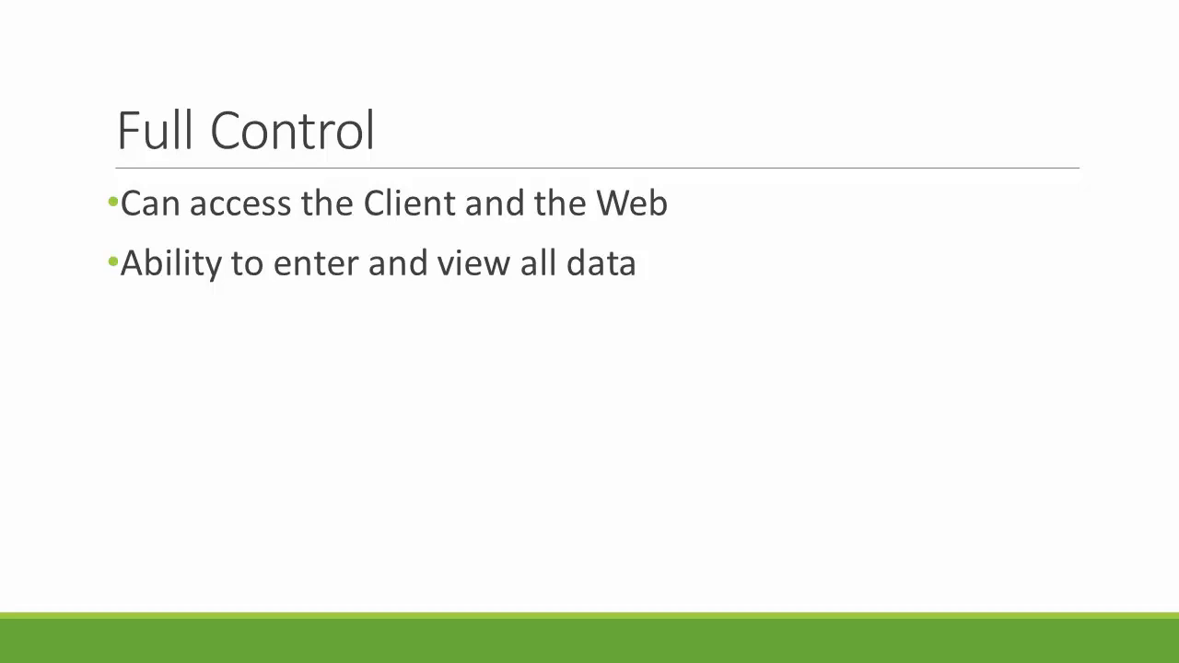
pyautogui.press('Right')
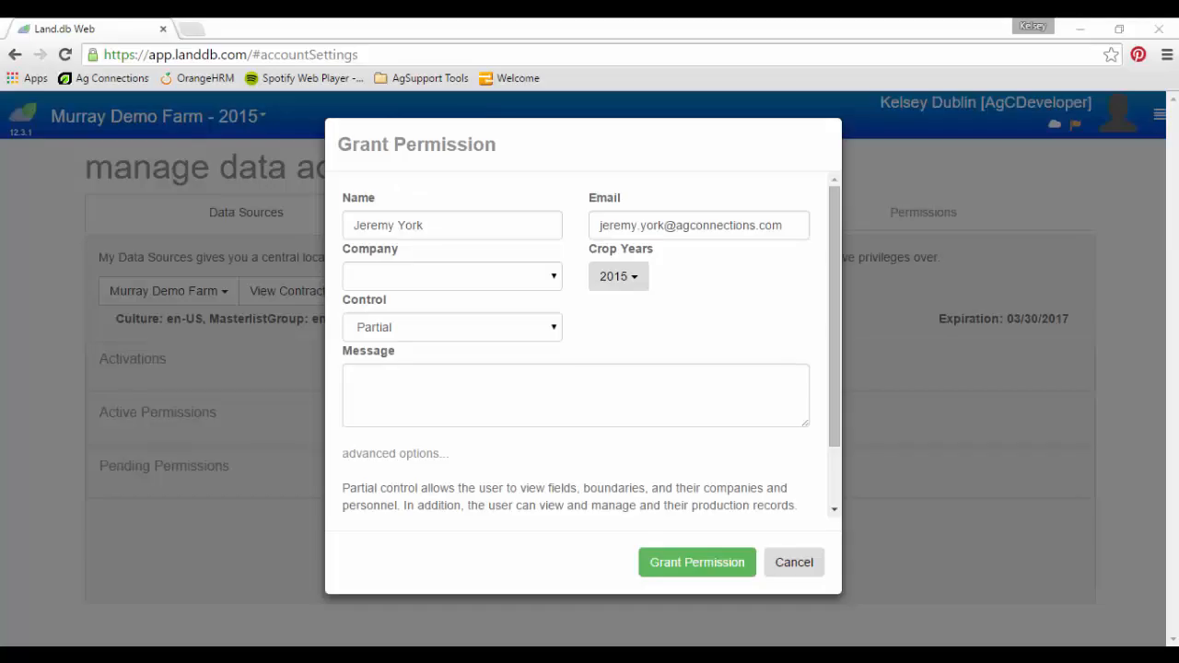
# Step: Submit the grant with Partial control on Murray Demo Farm for crop year 2015
pyautogui.click(714, 567)
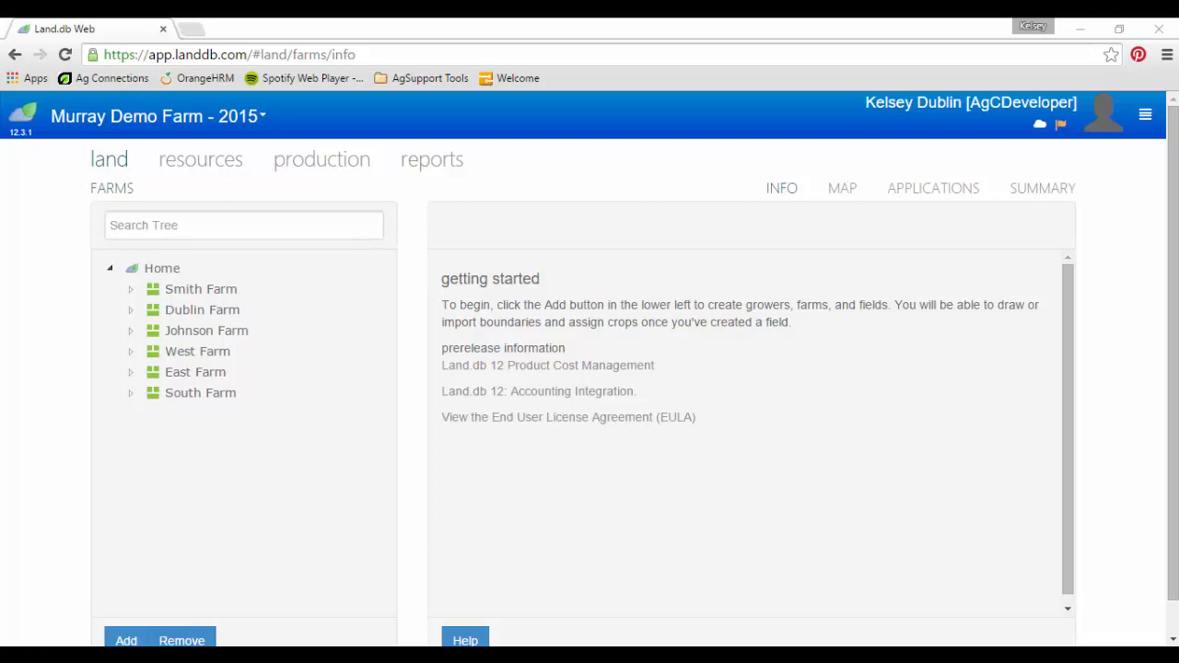
# Step: Accept the pending York Demo Farms administrator permission from the Permissions tab in Manage Data Access
pyautogui.click(1145, 123)
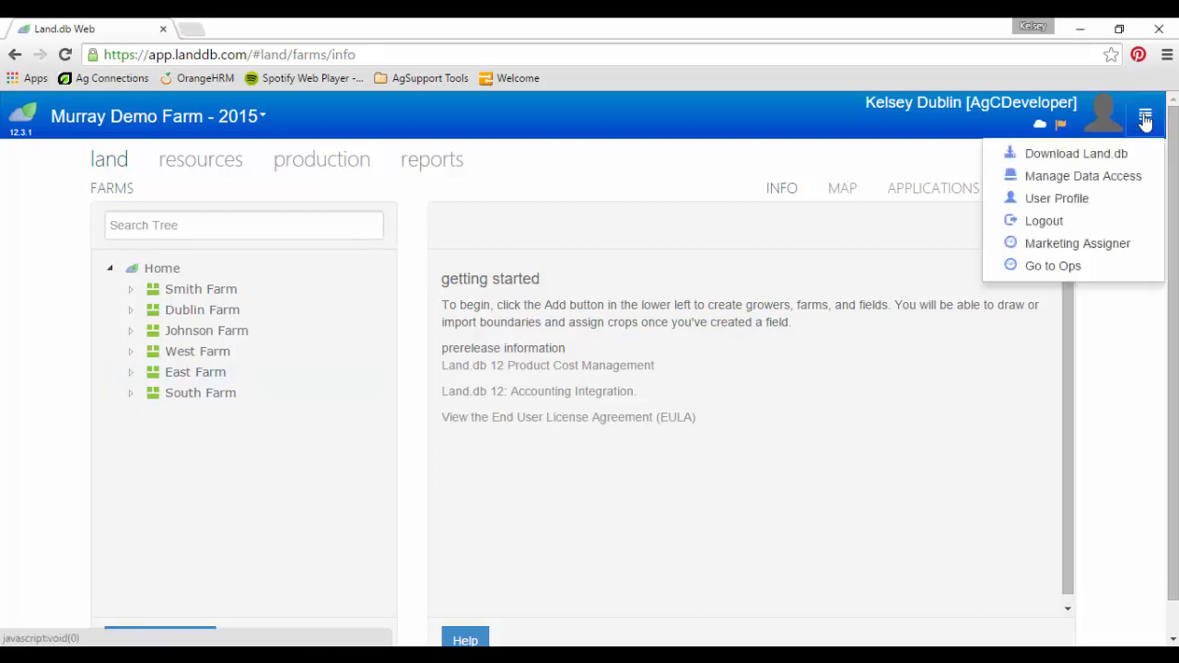
pyautogui.click(1138, 177)
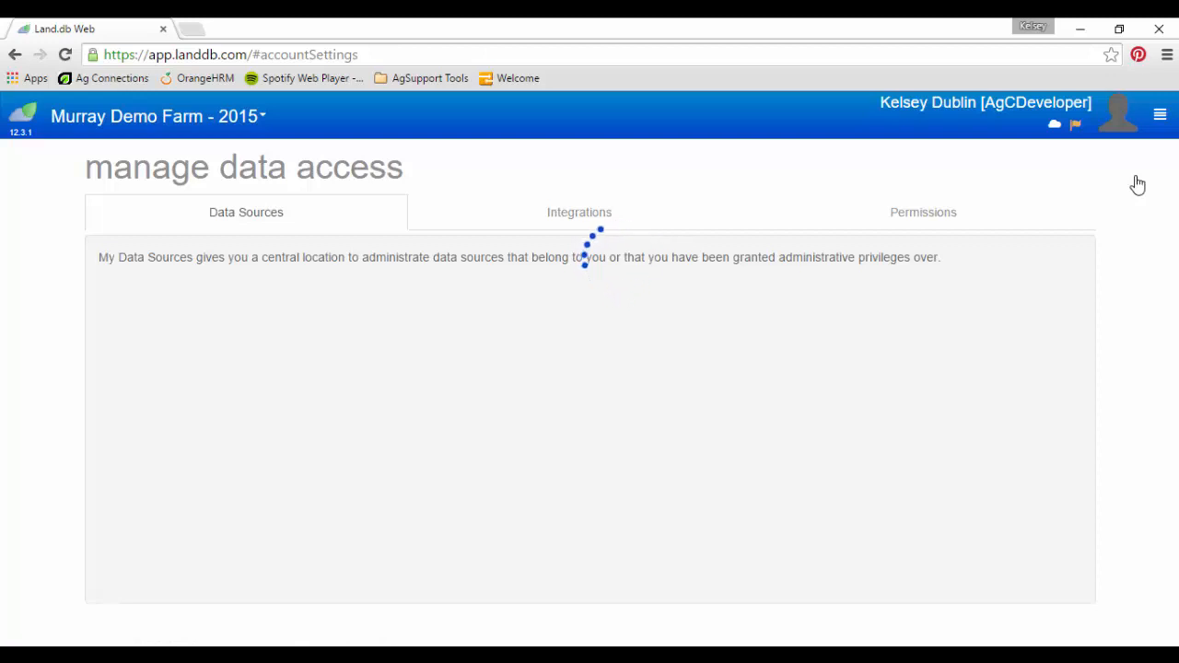
pyautogui.click(962, 223)
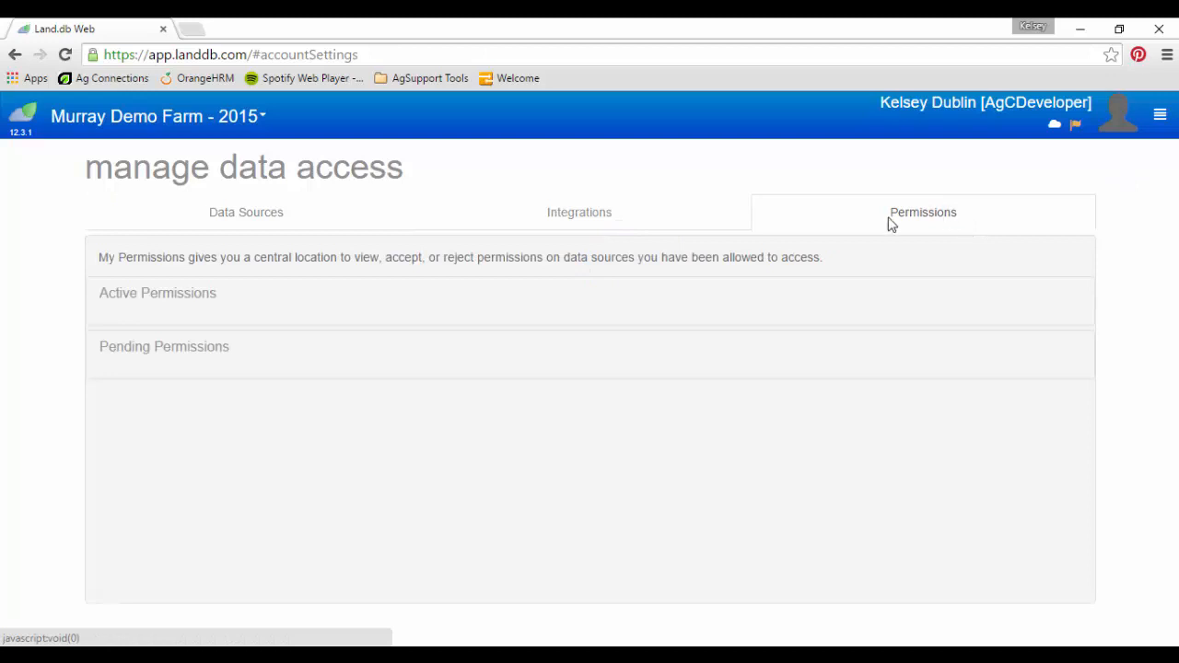
pyautogui.click(176, 349)
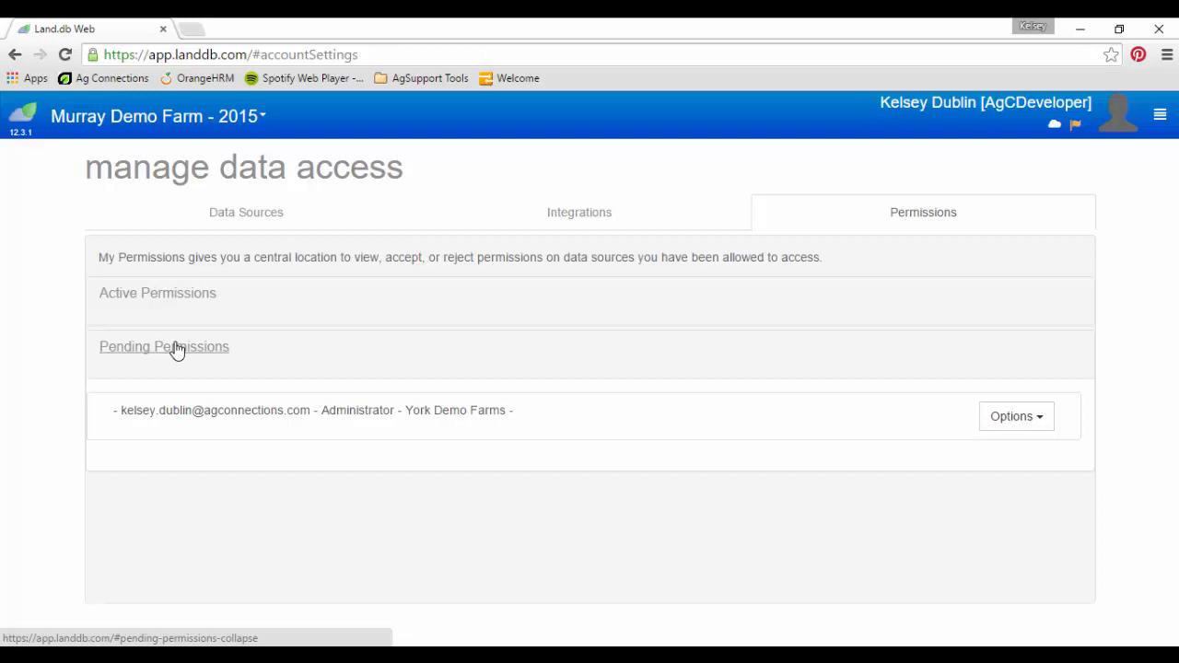
pyautogui.click(1005, 425)
pyautogui.click(992, 453)
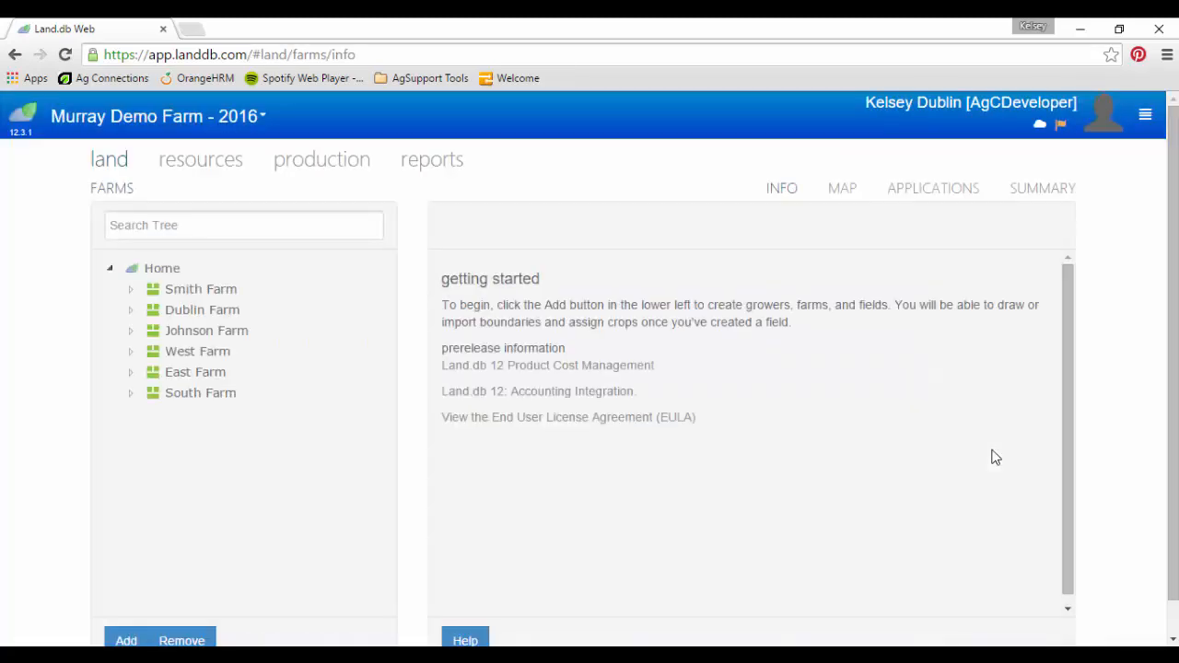
# Step: Switch the header farm selection to York Demo Farms, then return to Manage Data Access
pyautogui.click(120, 117)
pyautogui.scroll(-1, 113, 279)
pyautogui.click(116, 260)
pyautogui.click(1148, 123)
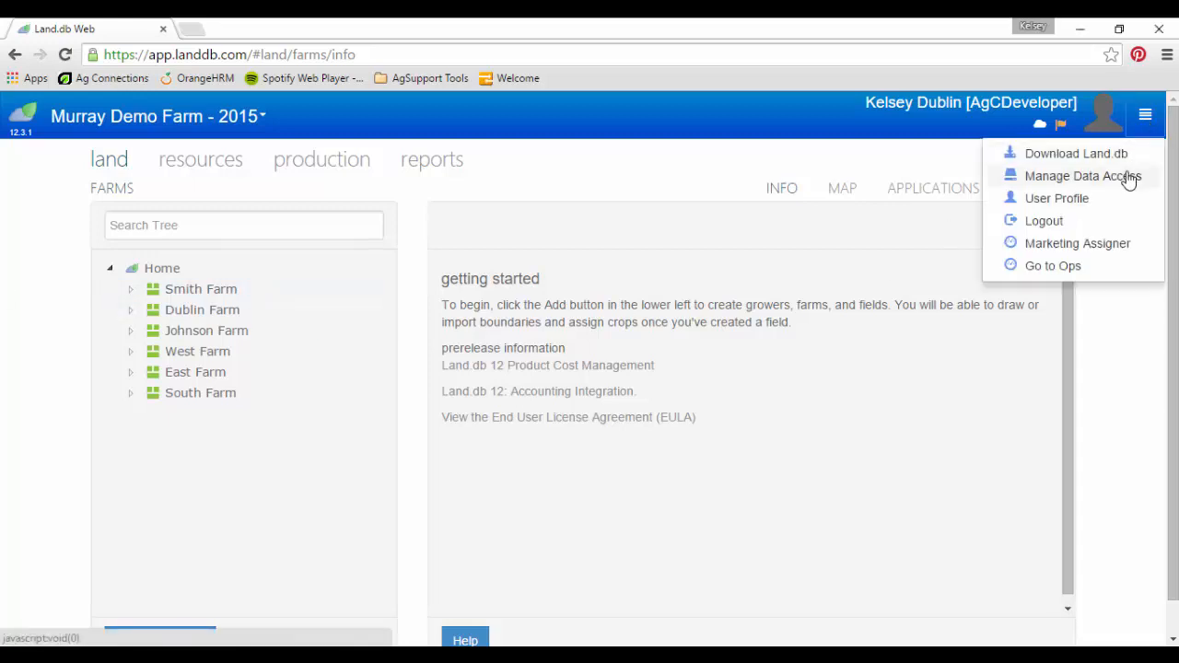
pyautogui.click(1128, 176)
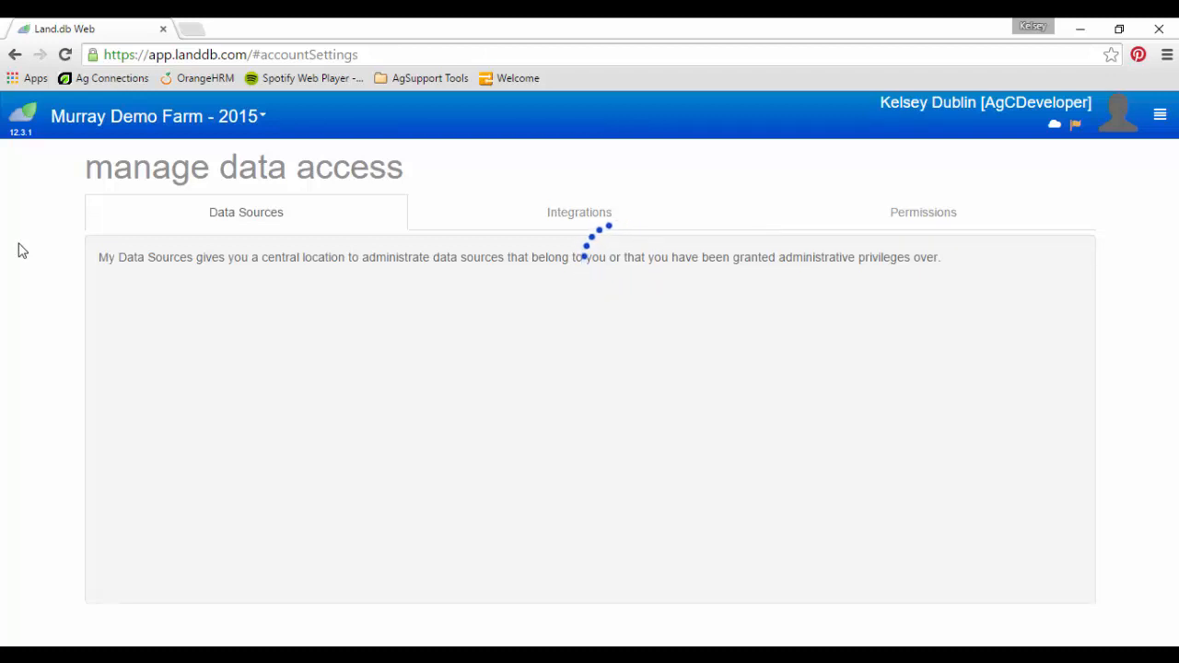
# Step: Select Murray Demo Farm and expand its Active and Pending Permissions lists
pyautogui.click(189, 297)
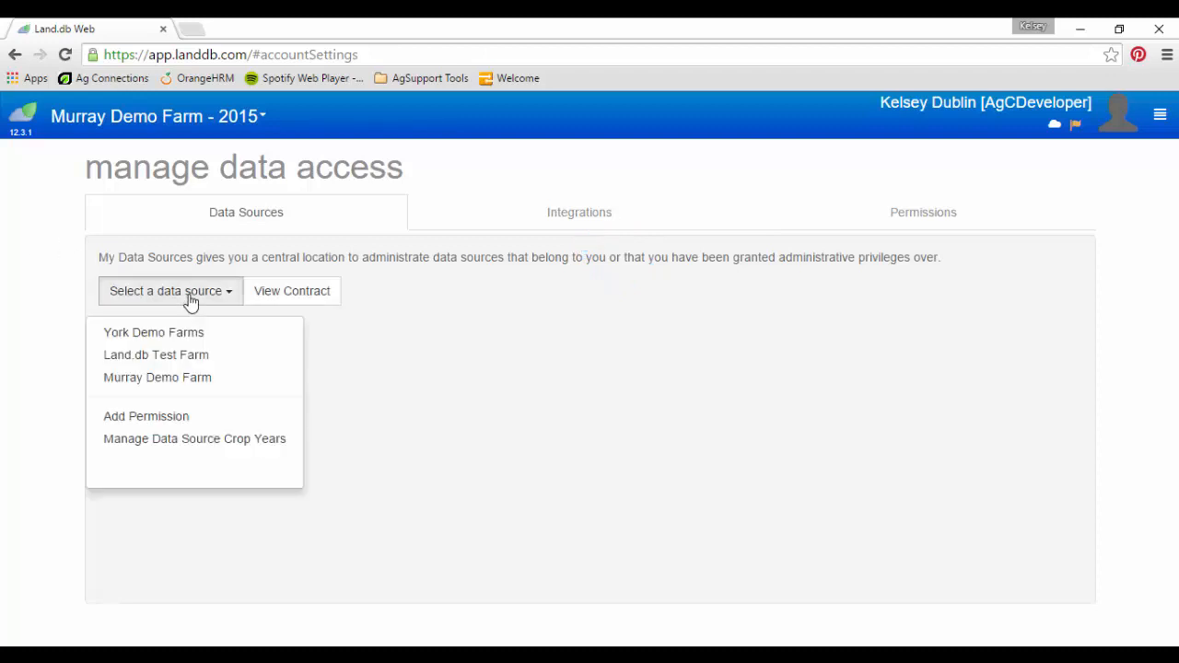
pyautogui.click(187, 380)
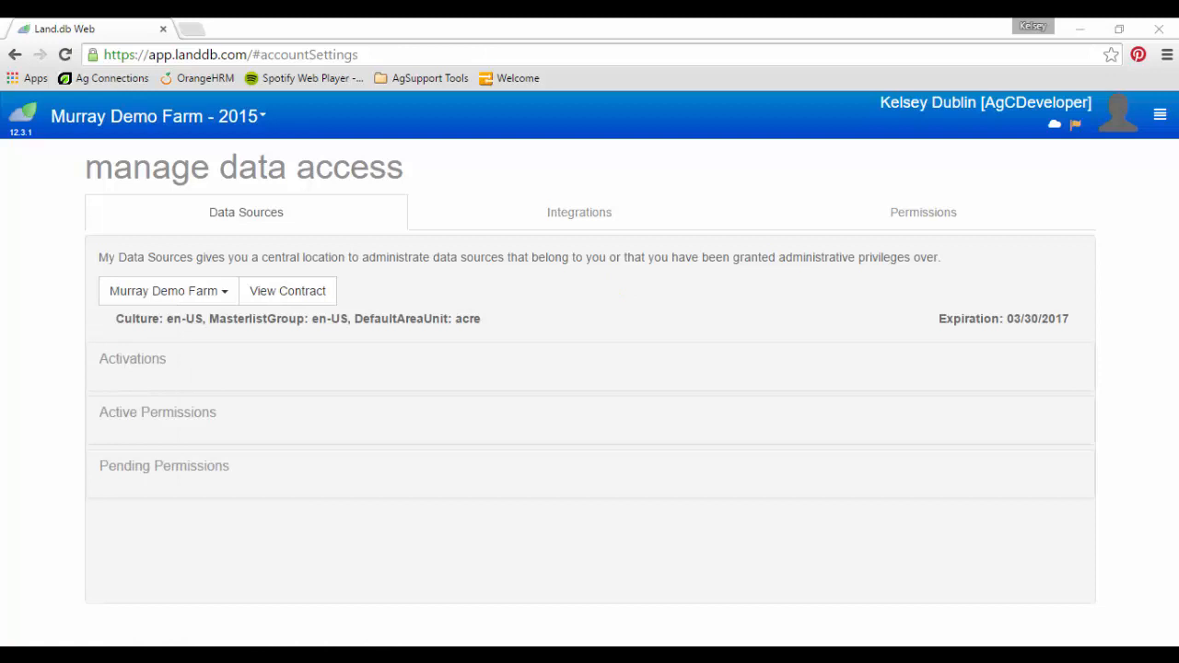
pyautogui.click(188, 417)
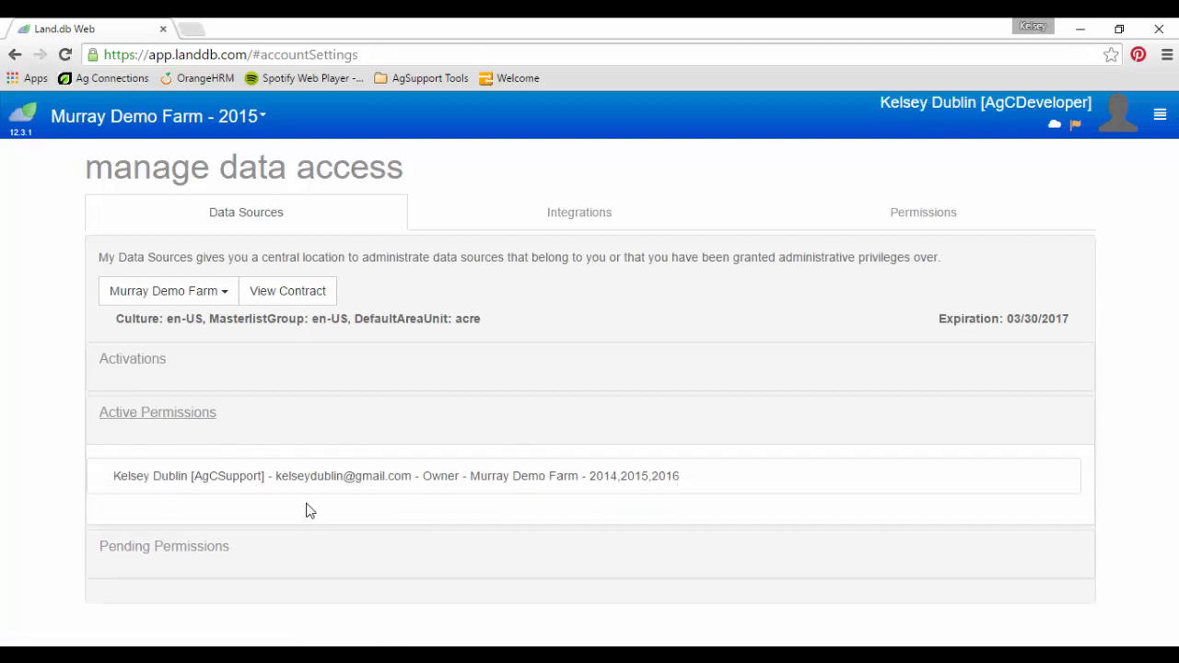
pyautogui.click(211, 550)
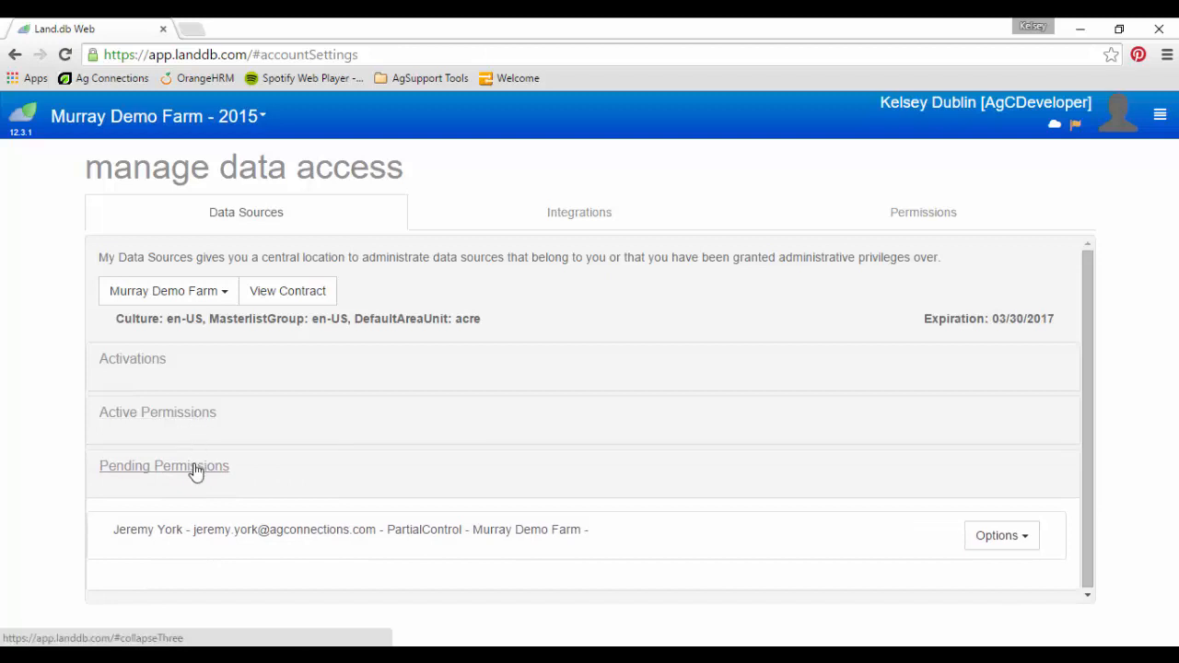
# Step: Delete the pending partial-control permission and confirm the removal
pyautogui.click(1013, 546)
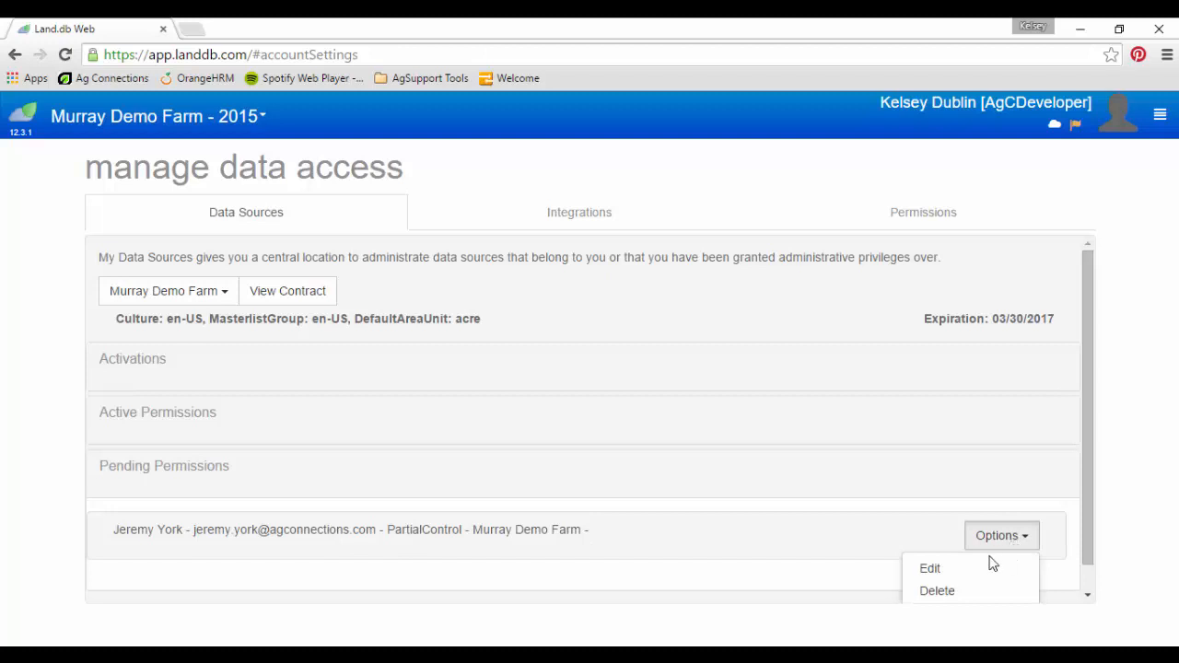
pyautogui.click(950, 595)
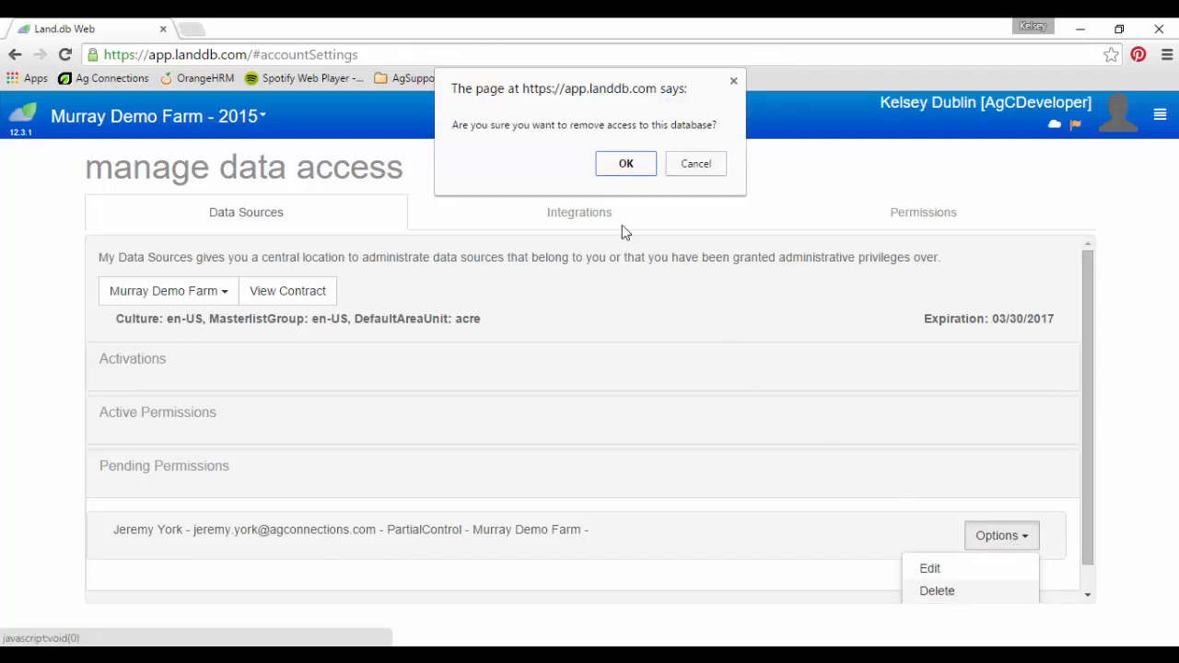
pyautogui.click(624, 170)
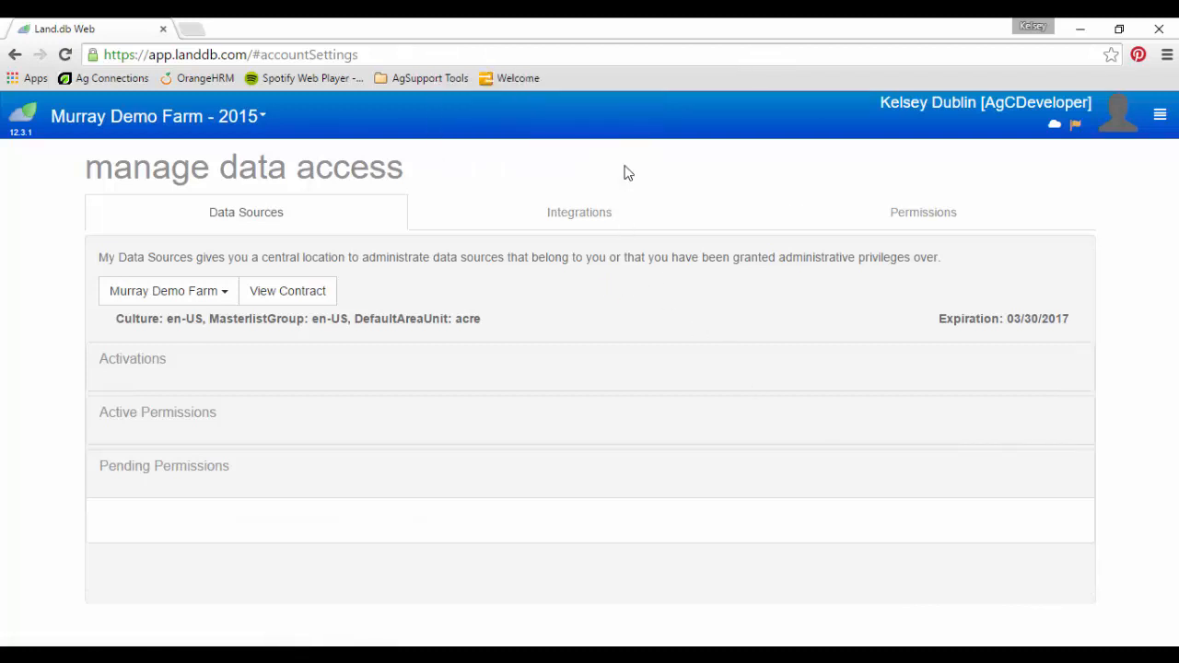